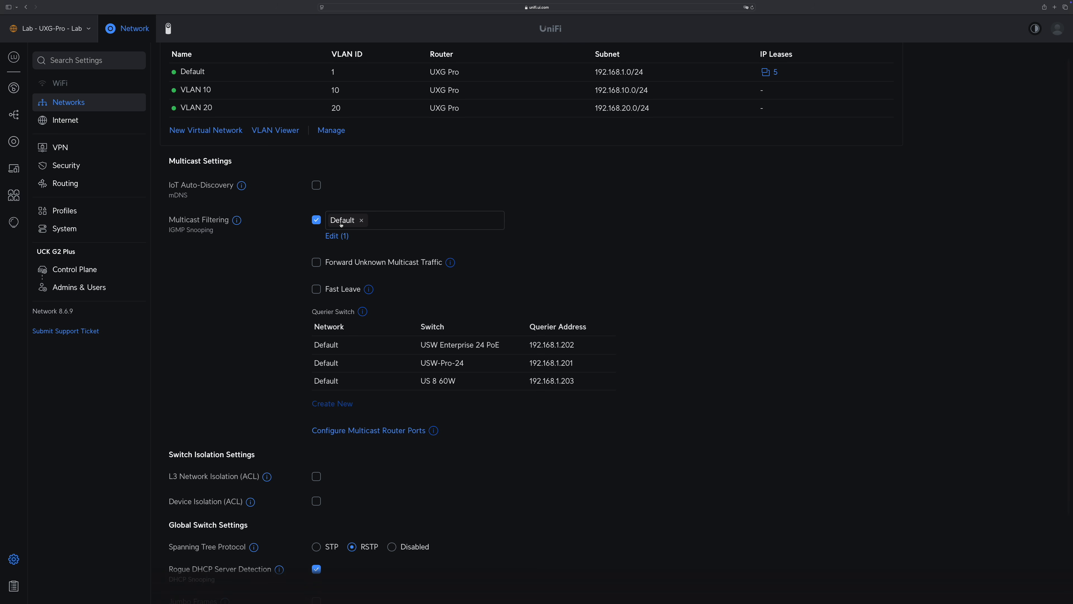
Step: Open an SSH session to the USW-Pro-24 switch at 192.168.1.201 and submit the account password
{"action": "mouse_move", "coordinate": [374, 380]}
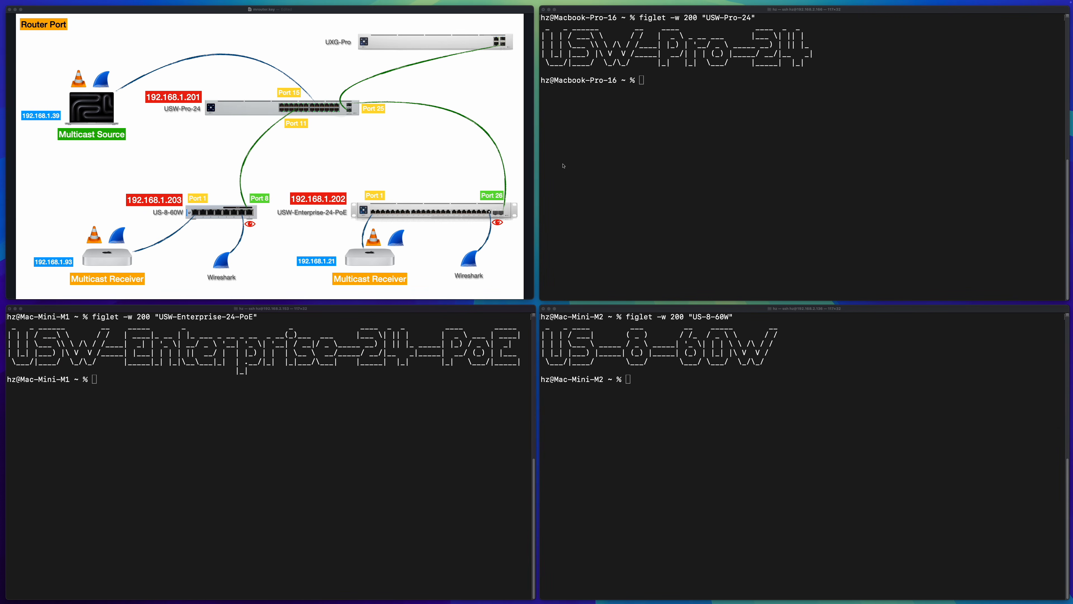
{"action": "type", "text": "ssh hz@192.168.1.201"}
{"action": "key", "text": "Return"}
Step: Open an SSH session from Mac-Mini-M1 to the USW-Enterprise-24-PoE switch at 192.168.1.202 and submit the account password
{"action": "key", "text": "Return"}
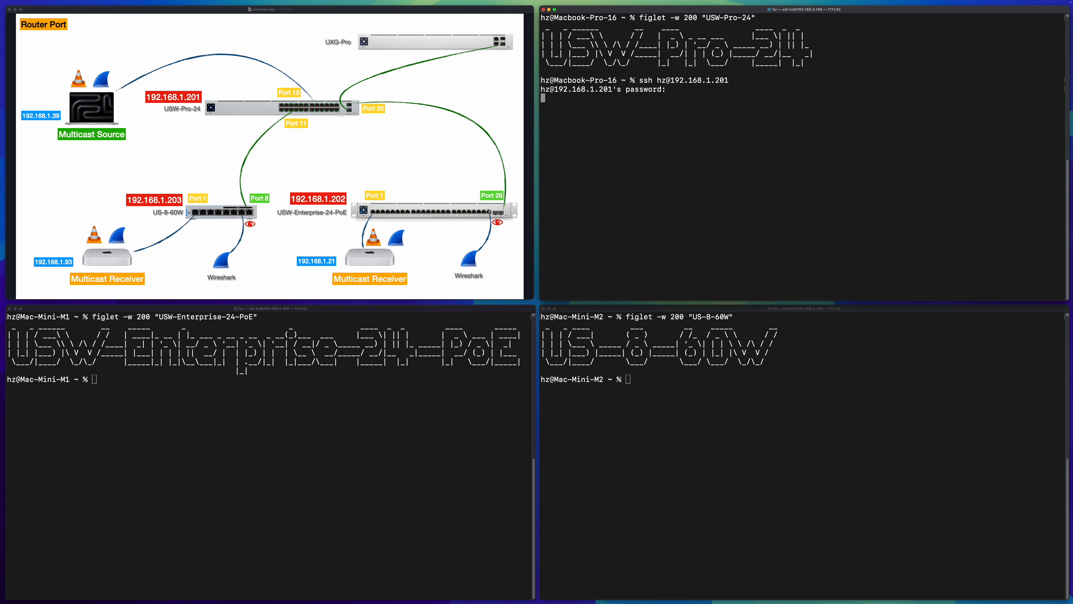
{"action": "type", "text": "ssh hz@192.168.1.202"}
Step: Open an SSH session from Mac-Mini-M2 to the US-8-60W switch at 192.168.1.203 and submit the account password
{"action": "key", "text": "Return"}
{"action": "key", "text": "Return"}
{"action": "left_click", "coordinate": [629, 379]}
{"action": "type", "text": "ssh hz@192.168.1.203"}
{"action": "key", "text": "Return"}
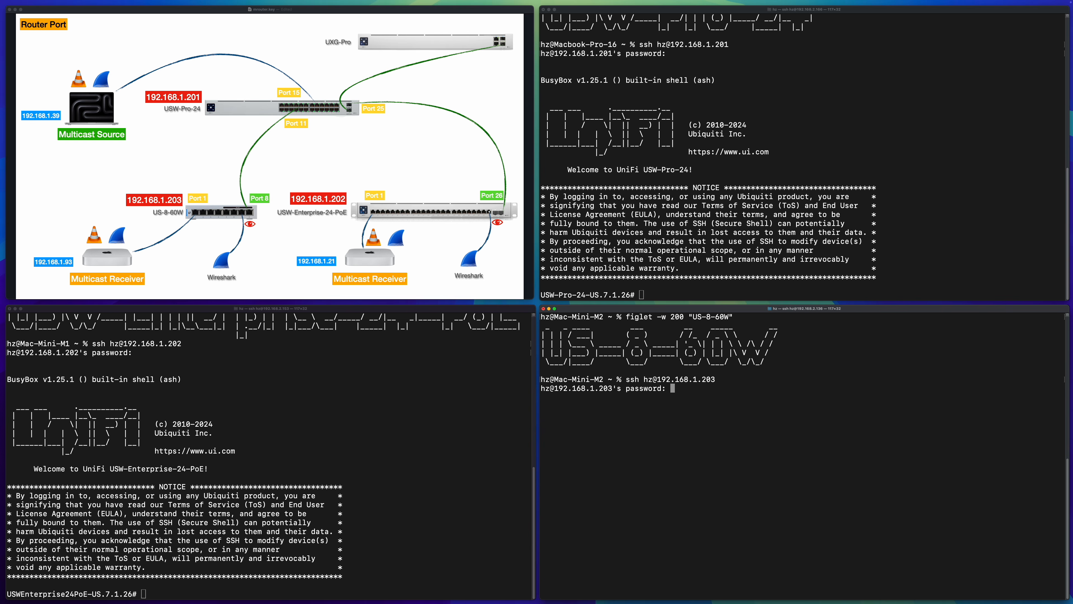
{"action": "key", "text": "Return"}
Step: Enter configuration mode on the USW-Pro-24 by running telnet localhost, en and config
{"action": "left_click", "coordinate": [686, 276]}
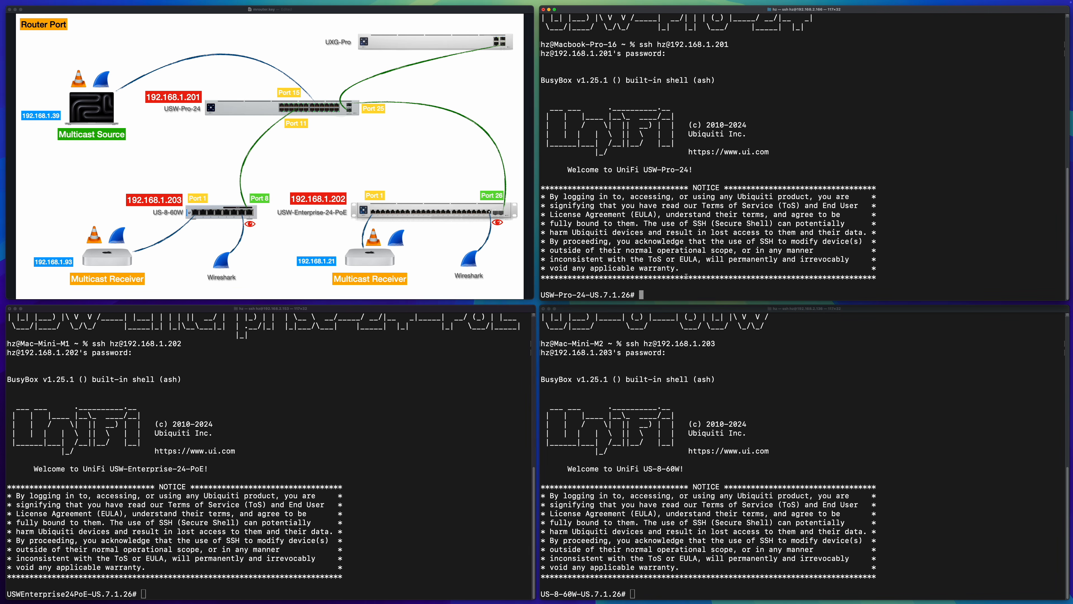
{"action": "type", "text": "telnet localhost"}
{"action": "key", "text": "Return"}
{"action": "type", "text": "en"}
{"action": "key", "text": "Return"}
{"action": "type", "text": "config"}
Step: Enter configuration mode on the USW-Enterprise-24-PoE by running telnet localhost, en and config
{"action": "key", "text": "Return"}
{"action": "left_click", "coordinate": [465, 372]}
{"action": "type", "text": "telnet localhost"}
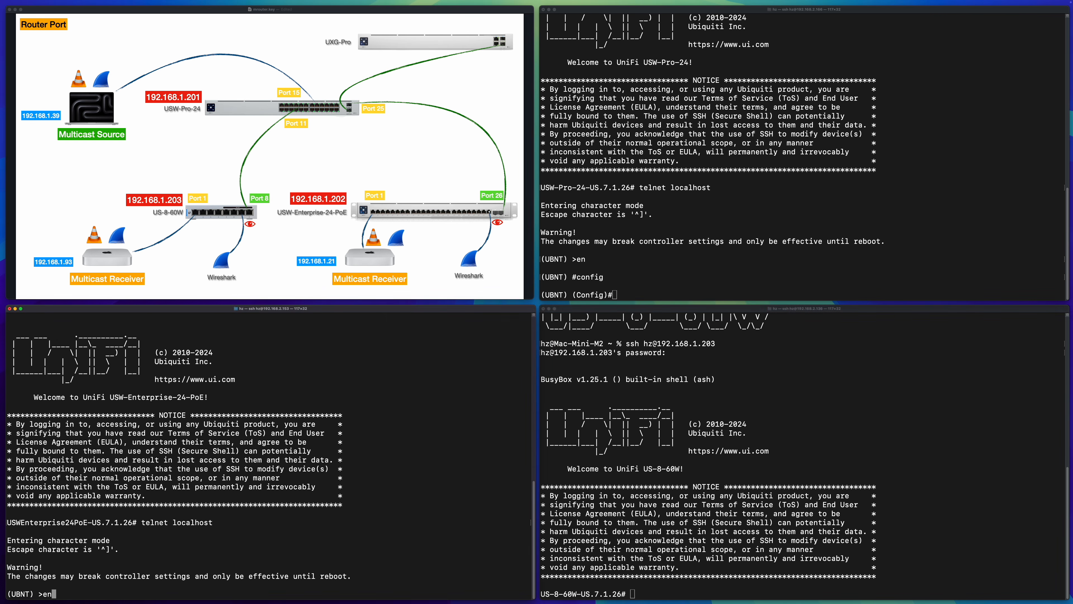
{"action": "key", "text": "Return"}
{"action": "type", "text": "en"}
{"action": "key", "text": "Return"}
{"action": "type", "text": "config"}
{"action": "key", "text": "Return"}
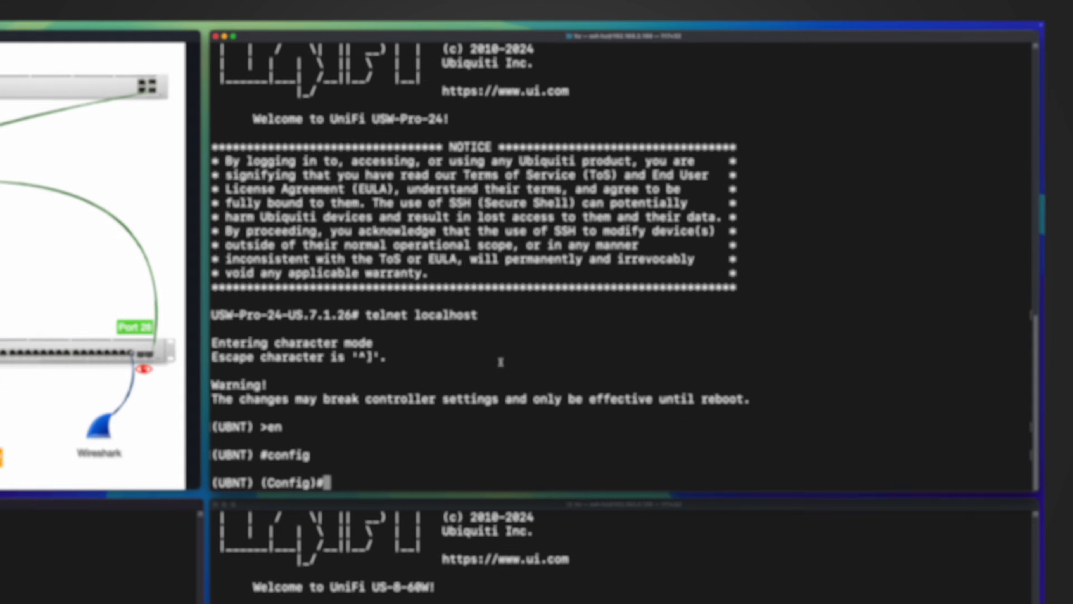
Step: Query the USW-Pro-24 with show igmpsnooping mrouter vlan interface for ports 0/15 and 0/11
{"action": "type", "text": "show igmpsnooping mrouter vlan interface 0/15"}
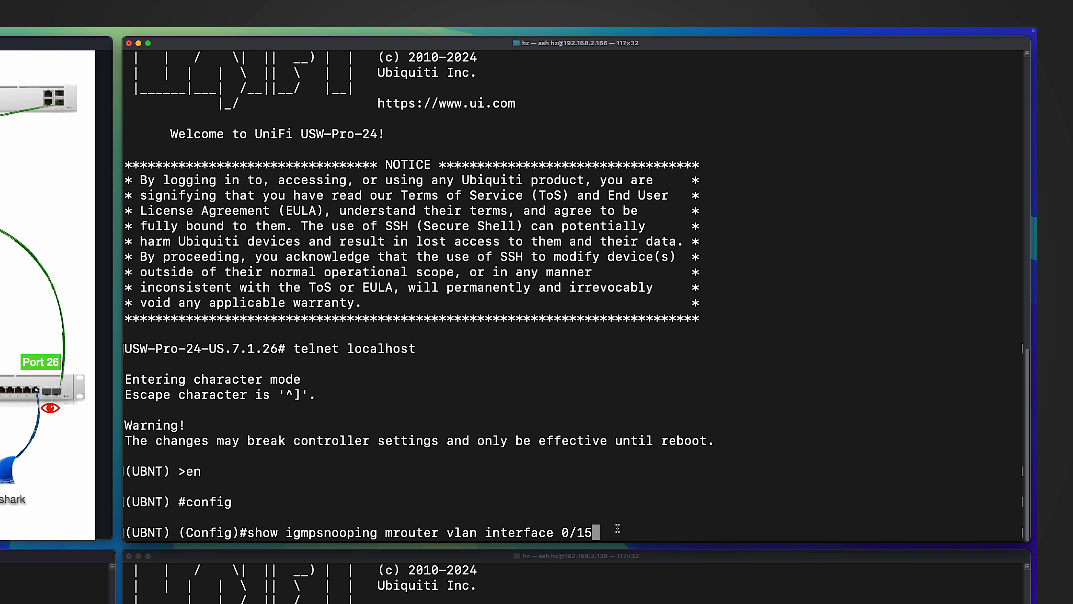
{"action": "key", "text": "Return"}
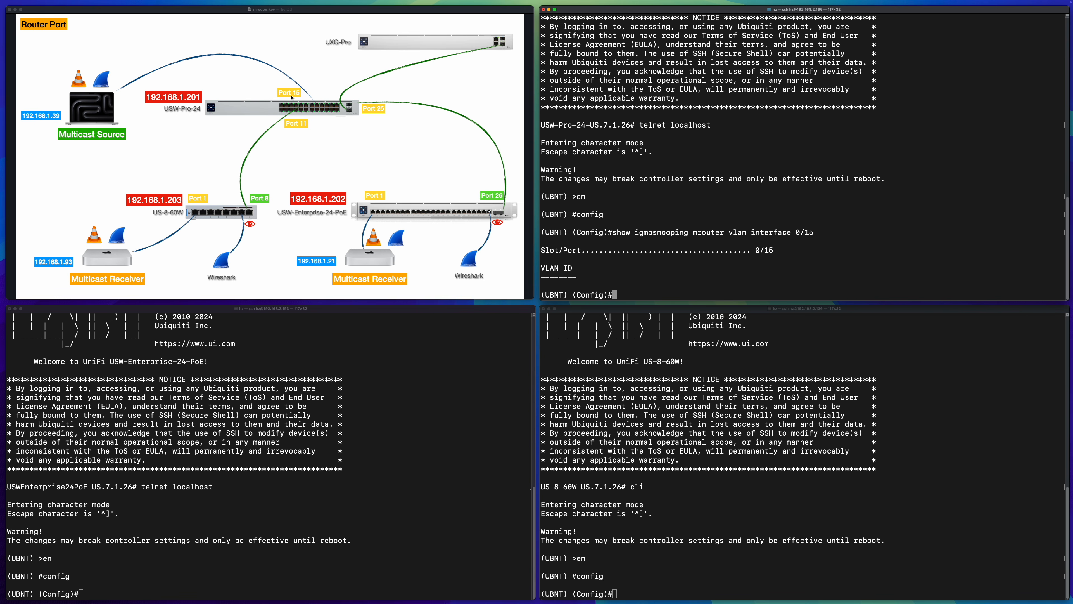
{"action": "key", "text": "Up"}
{"action": "key", "text": "BackSpace"}
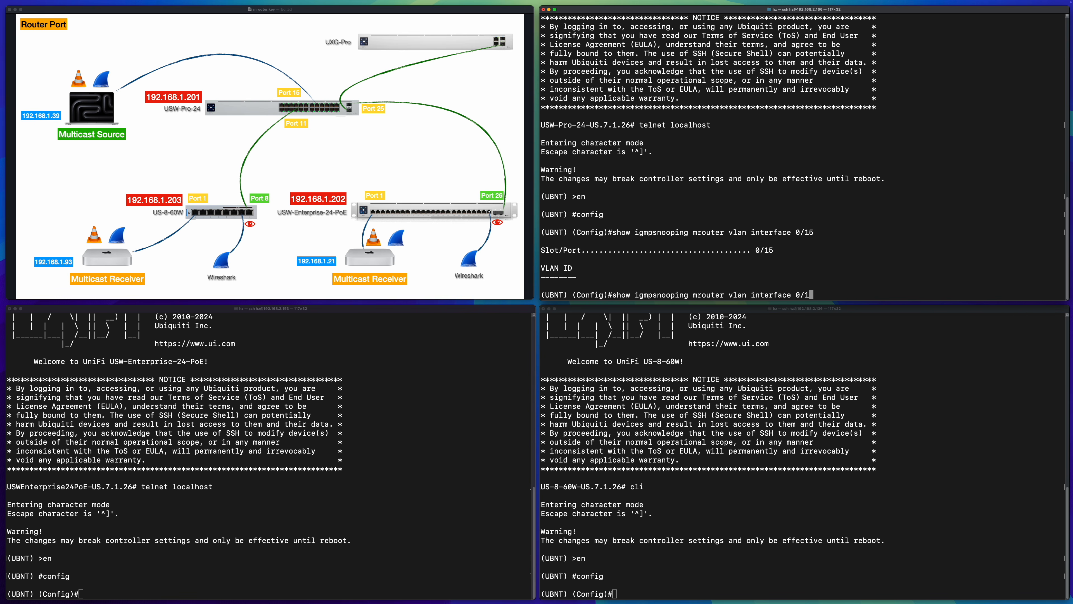
{"action": "type", "text": "1"}
{"action": "key", "text": "Return"}
Step: Repeat the IGMP snooping mrouter VLAN query on the USW-Pro-24 for interface 0/25
{"action": "key", "text": "Up"}
{"action": "key", "text": "BackSpace"}
{"action": "key", "text": "BackSpace"}
{"action": "type", "text": "25"}
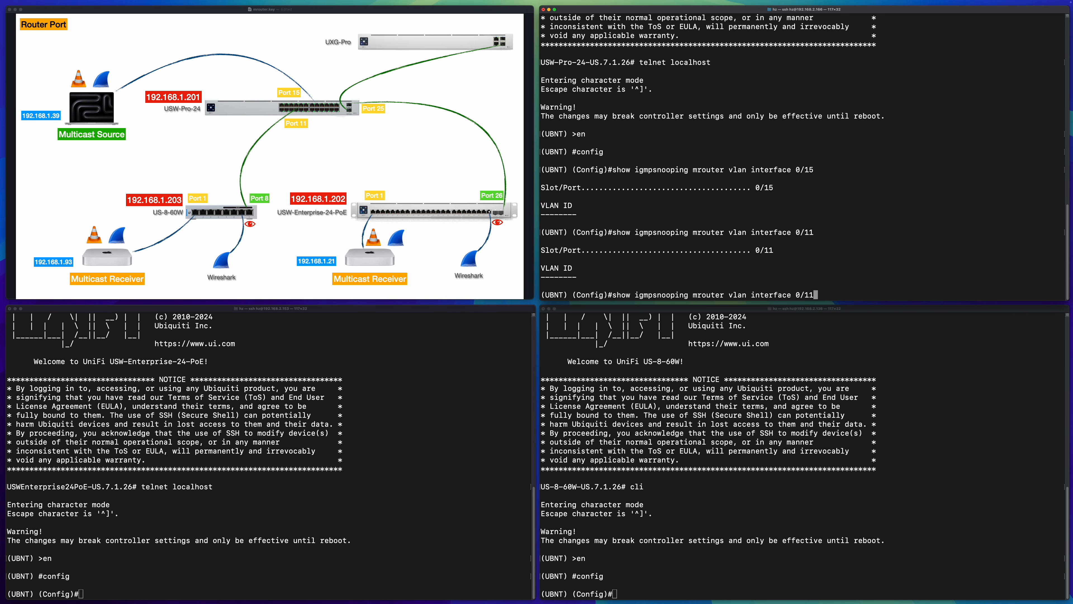
{"action": "key", "text": "Return"}
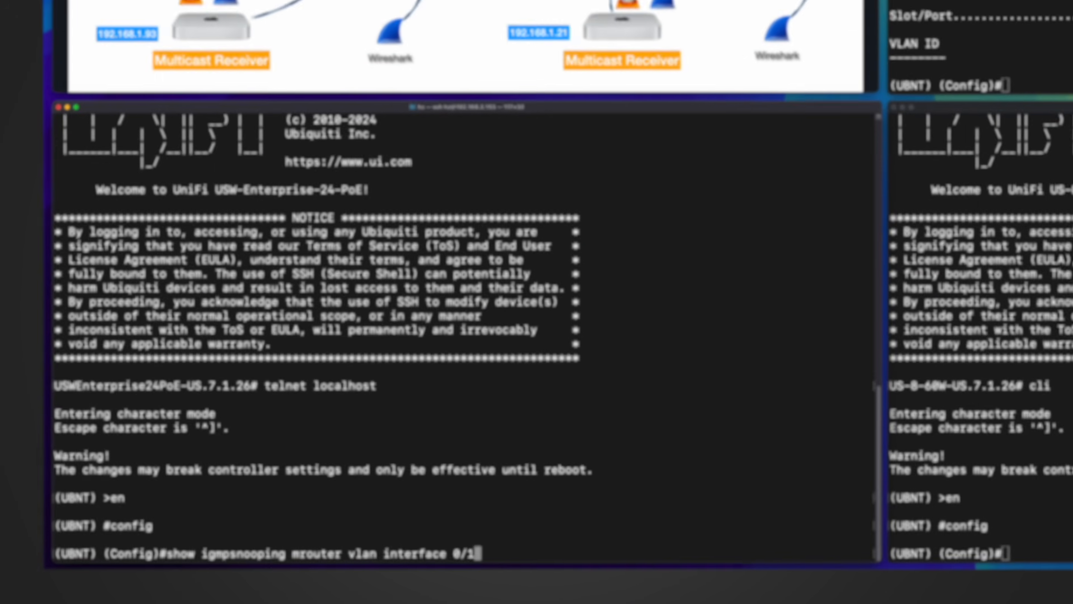
Step: Query the USW-Enterprise-24-PoE with show igmpsnooping mrouter vlan interface for ports 0/1 and 0/26
{"action": "key", "text": "Return"}
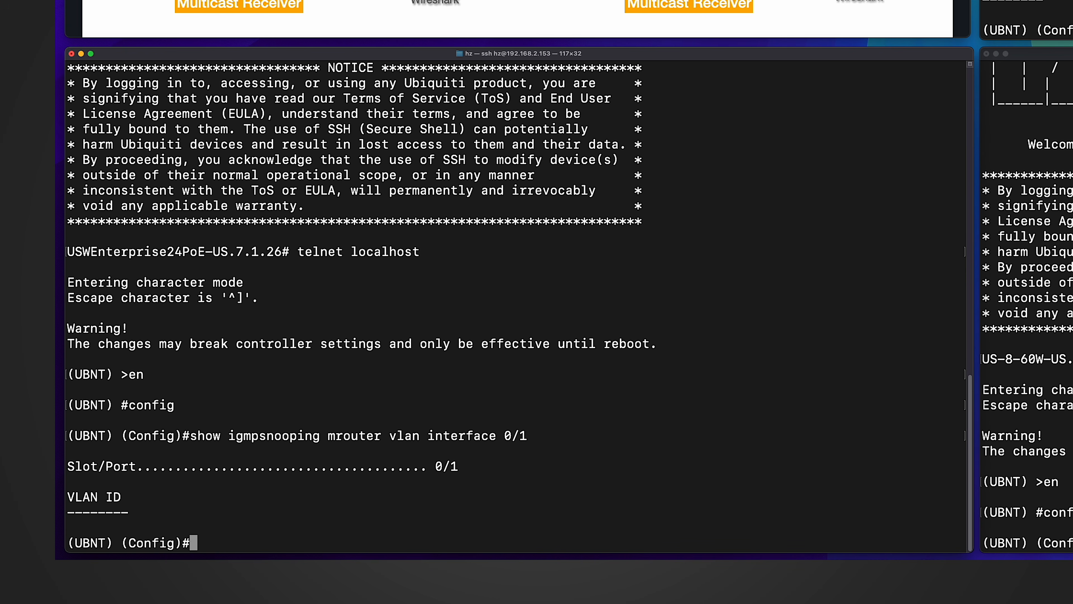
{"action": "key", "text": "Up"}
{"action": "key", "text": "BackSpace"}
{"action": "type", "text": "26"}
{"action": "key", "text": "Return"}
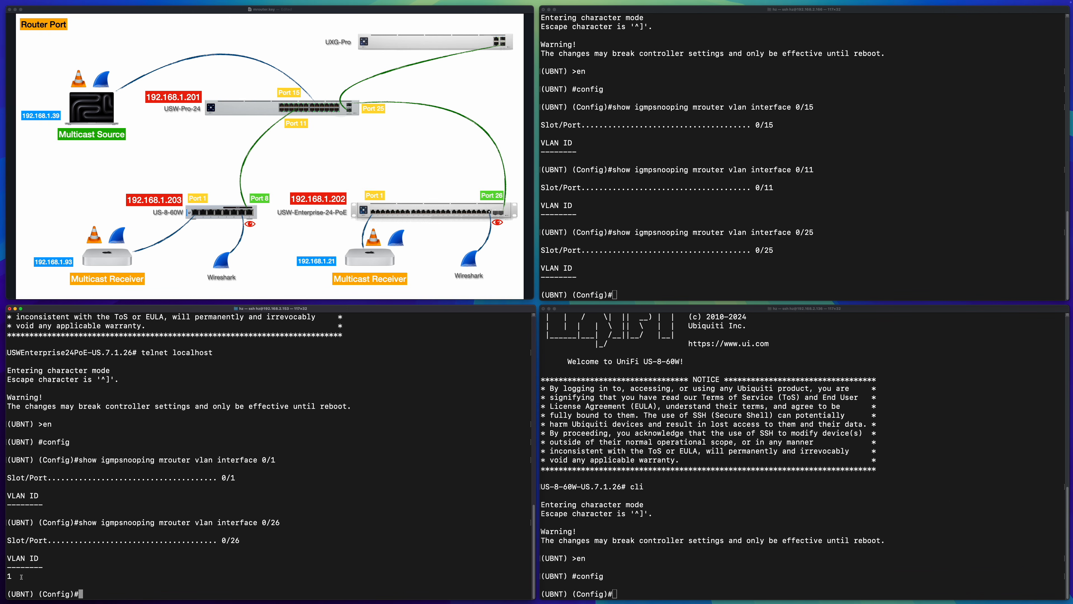
Step: Query the US-8-60W with show igmpsnooping mrouter vlan for ports 0/1 and 0/8
{"action": "left_click", "coordinate": [671, 504]}
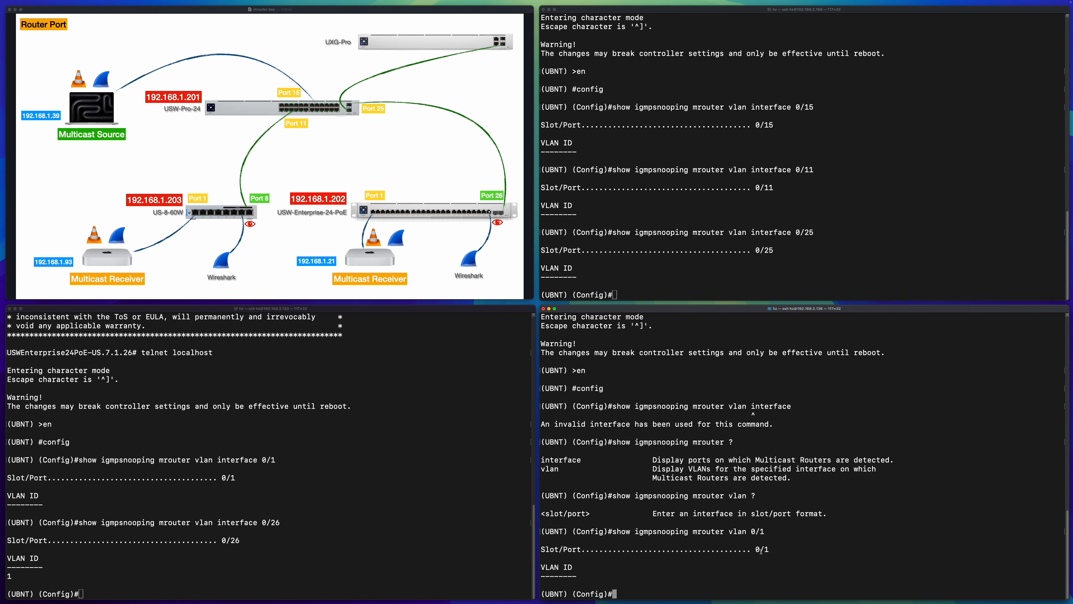
{"action": "key", "text": "Up"}
{"action": "key", "text": "BackSpace"}
{"action": "type", "text": "8"}
{"action": "key", "text": "Return"}
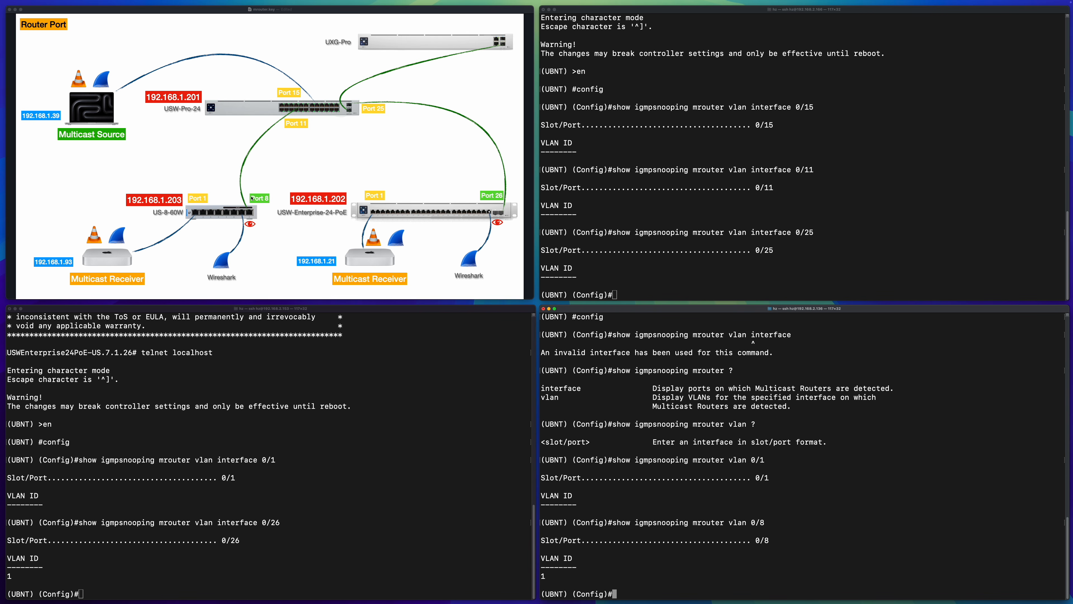
Step: Start Wireshark captures on the Ethernet interfaces of the Tiny PC and the Mini PC
{"action": "left_click", "coordinate": [451, 155]}
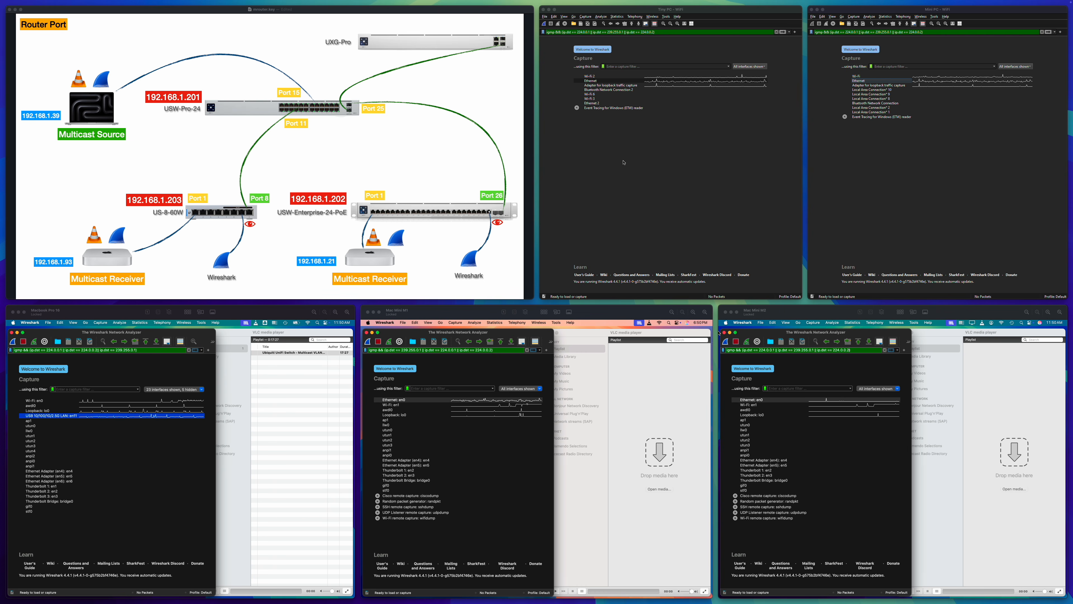
{"action": "double_click", "coordinate": [591, 80]}
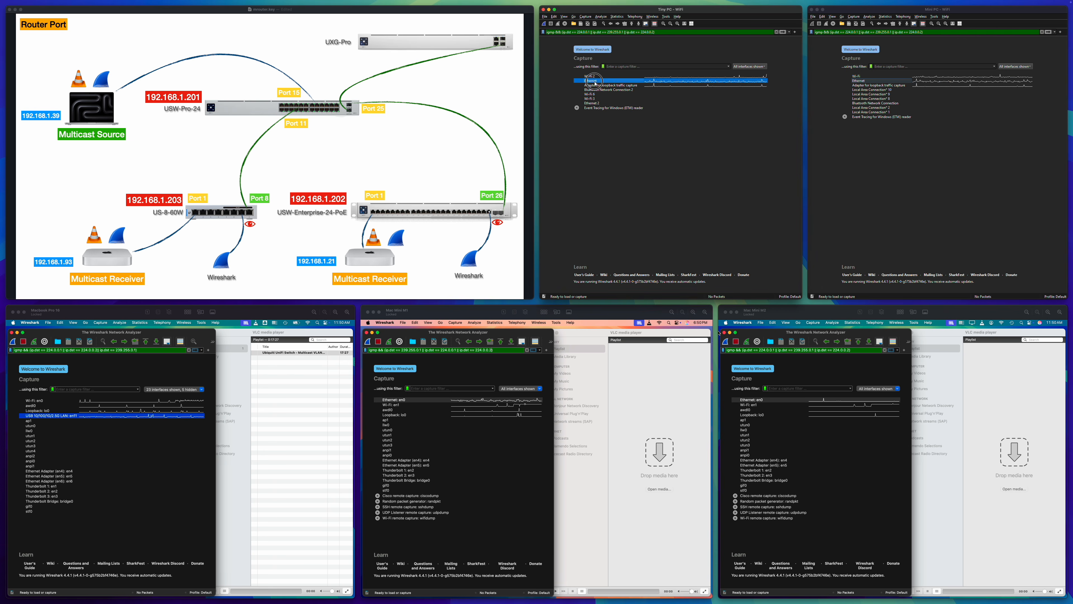
{"action": "left_click", "coordinate": [862, 81]}
{"action": "double_click", "coordinate": [862, 81]}
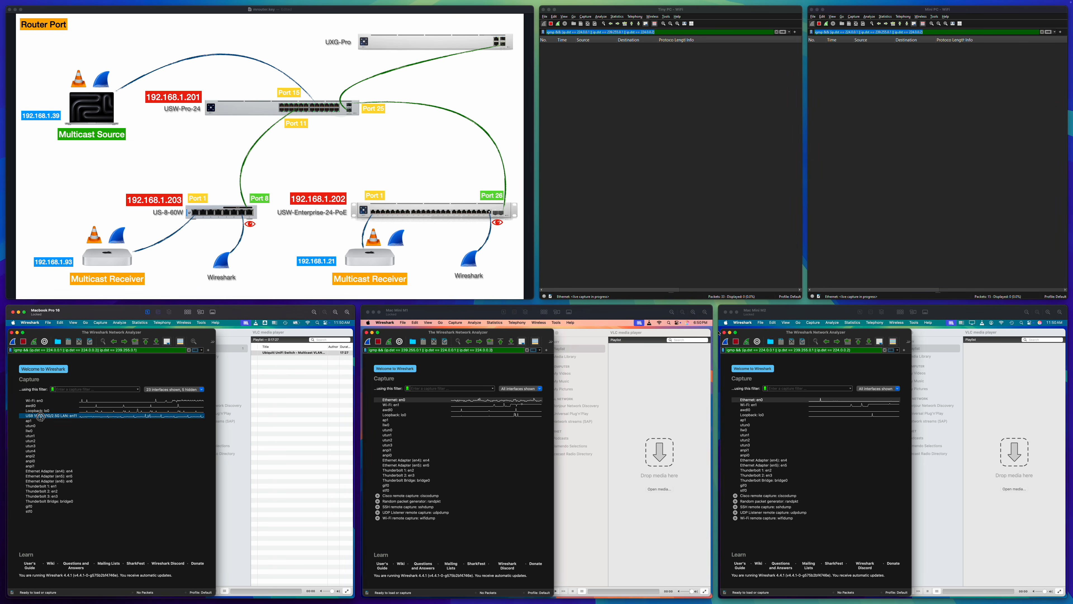
Step: Start Wireshark captures on the Ethernet: en0 interfaces of the Mac Mini M1 and Mac Mini M2
{"action": "left_click", "coordinate": [398, 400]}
{"action": "double_click", "coordinate": [397, 401]}
{"action": "left_click", "coordinate": [747, 400]}
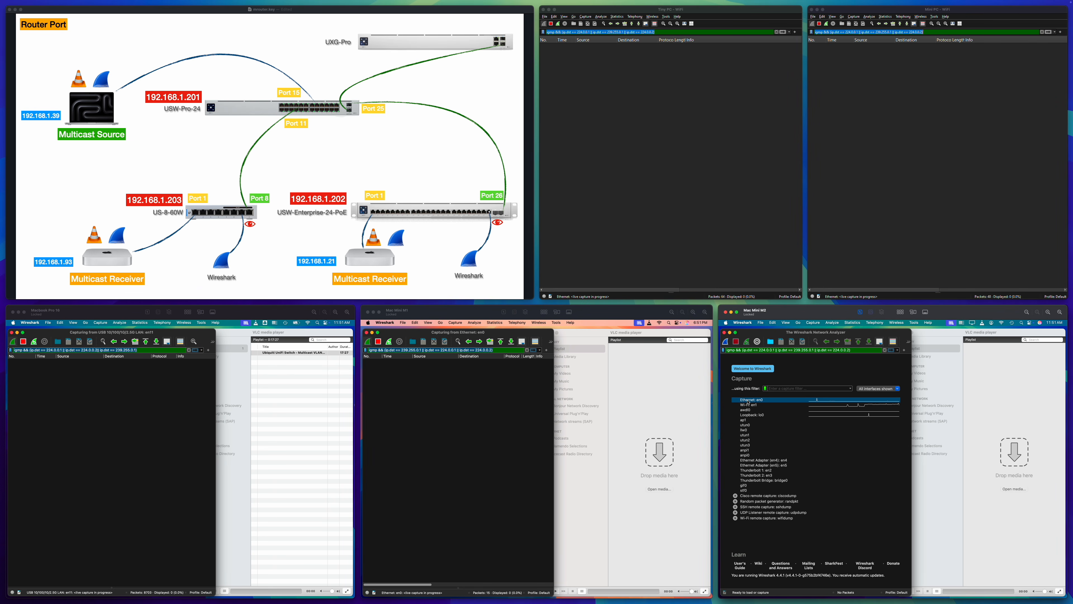
{"action": "double_click", "coordinate": [747, 400]}
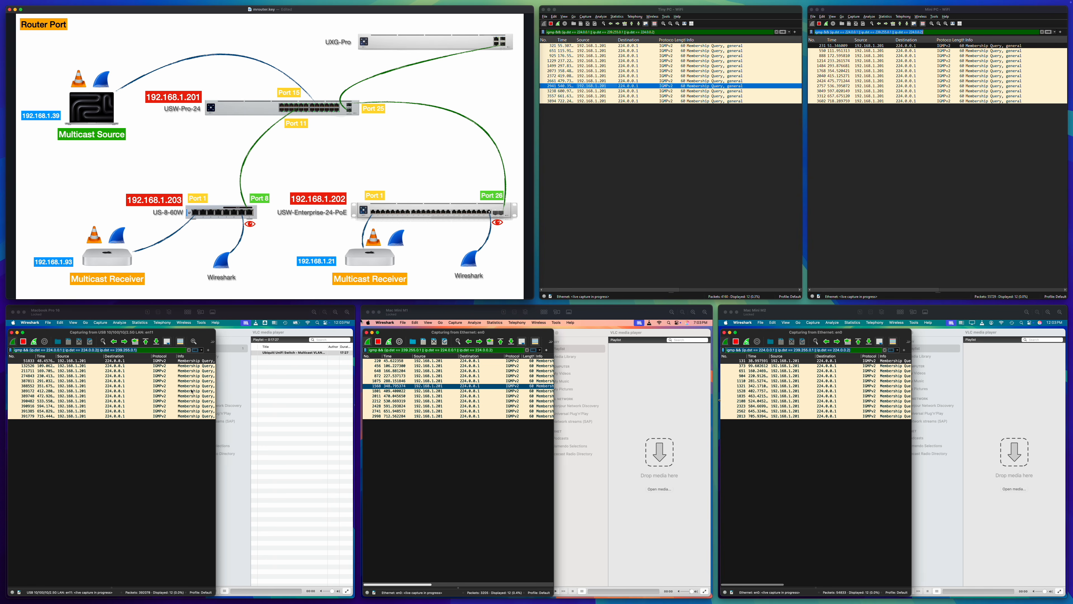
Step: Start playing the Ubiquiti UniFi Switch - Multicast VLAN Registration (MVR) video in VLC on the MacBook Pro
{"action": "left_click", "coordinate": [272, 404]}
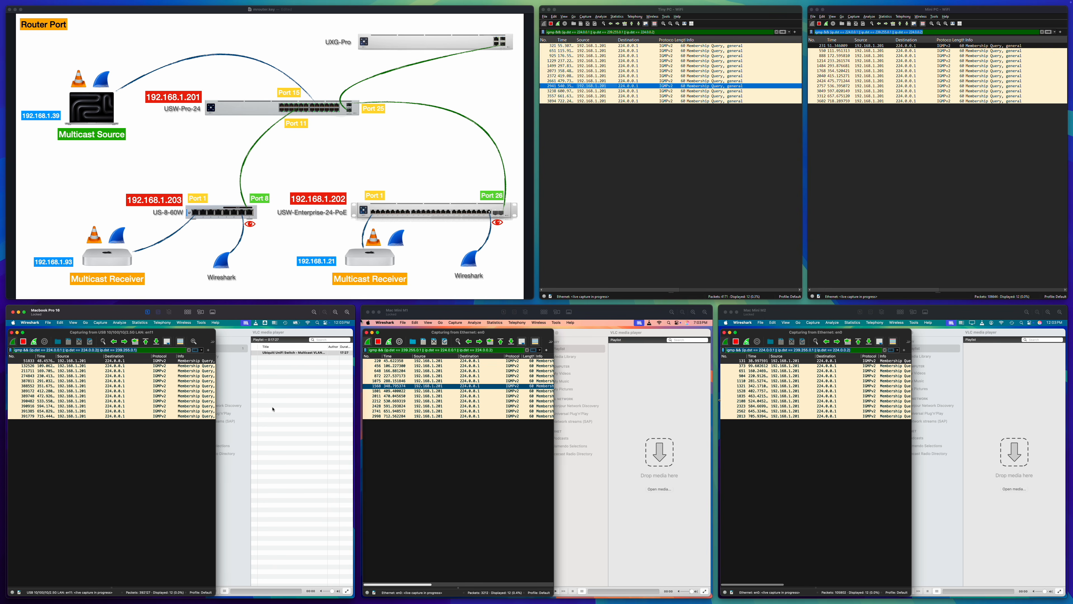
{"action": "left_click", "coordinate": [281, 354]}
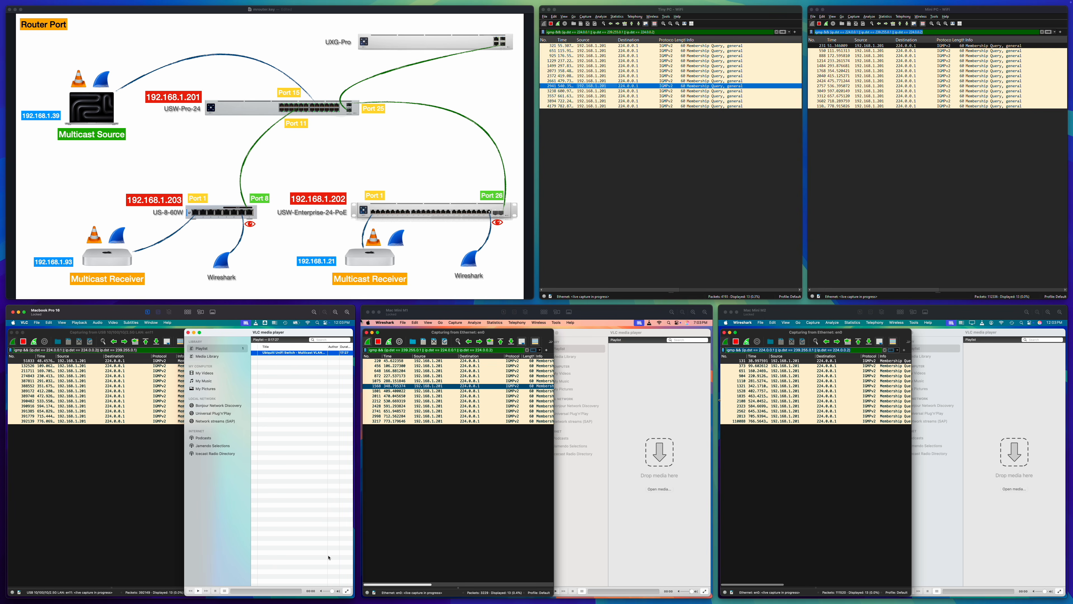
{"action": "left_click", "coordinate": [198, 591]}
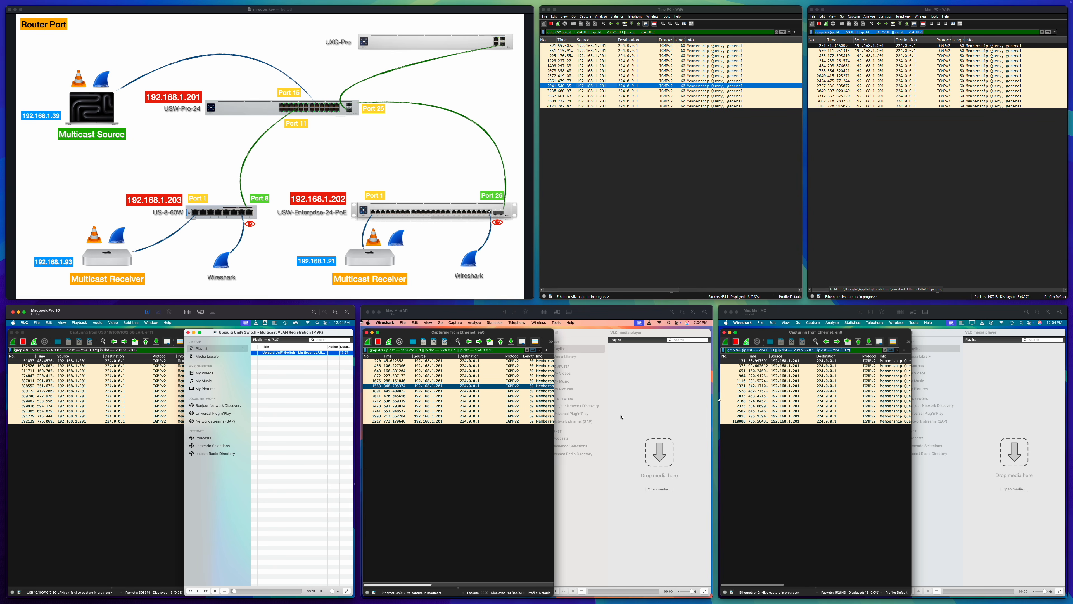
Step: Open the multicast network stream rtp://239.255.0.1:5004 in VLC on the Mac Mini M1
{"action": "left_click", "coordinate": [627, 377]}
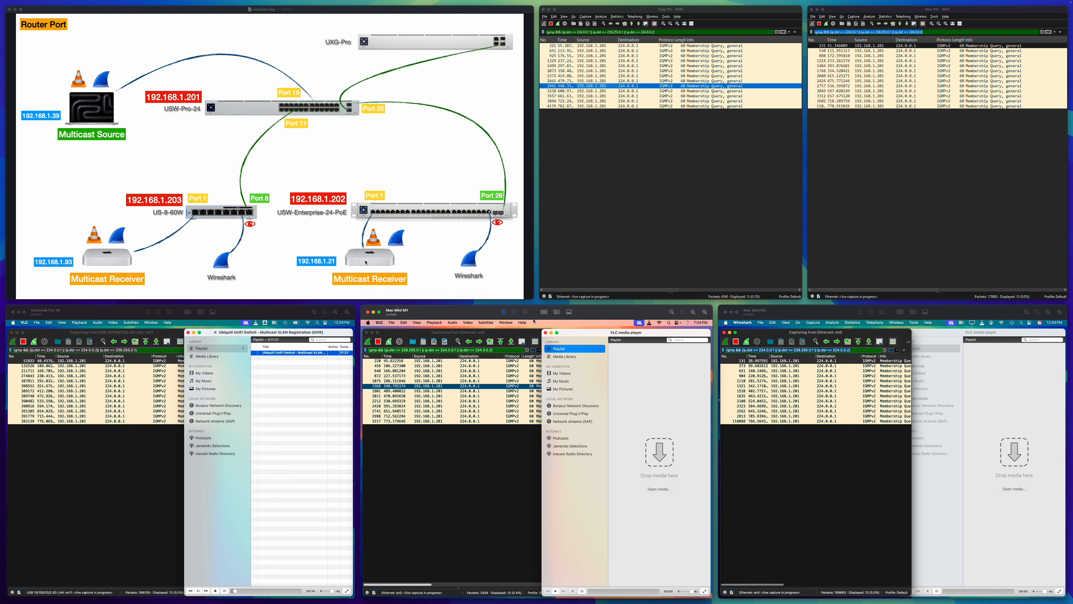
{"action": "key", "text": "super+n"}
{"action": "left_click", "coordinate": [453, 415]}
{"action": "left_click", "coordinate": [500, 415]}
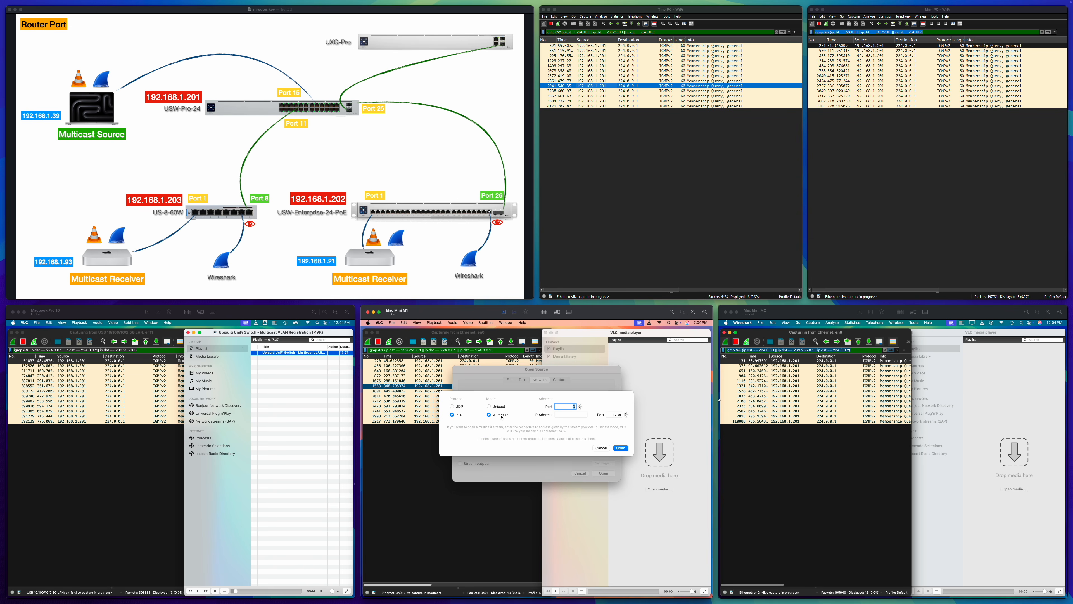
{"action": "left_click", "coordinate": [600, 447]}
{"action": "left_click", "coordinate": [603, 473]}
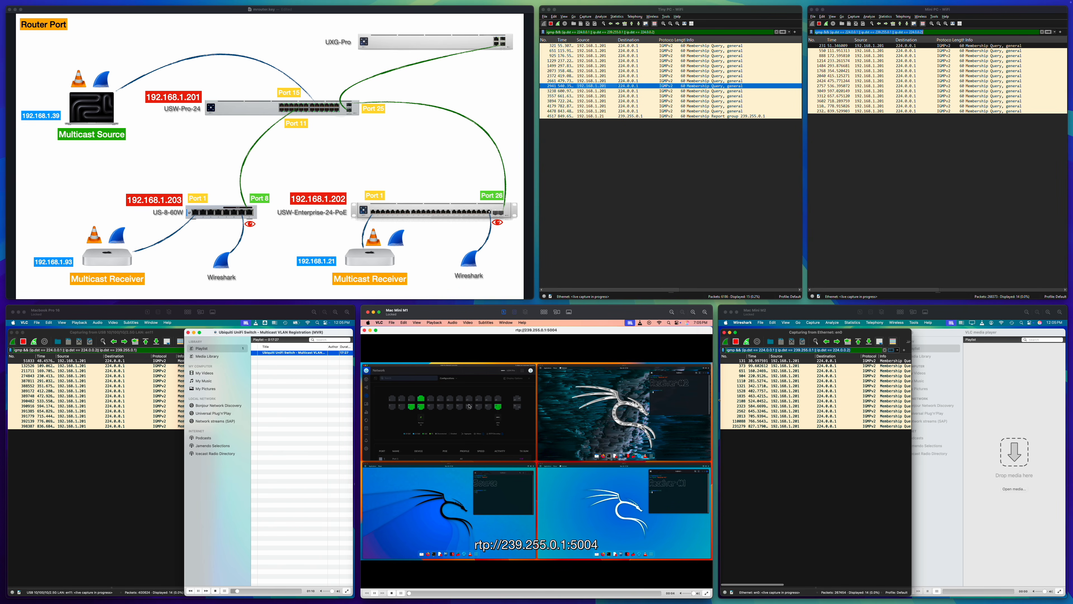
Step: Minimize the stream's player window on the Mac Mini M1 and widen its Wireshark window to reveal the full Info column
{"action": "left_click", "coordinate": [370, 330]}
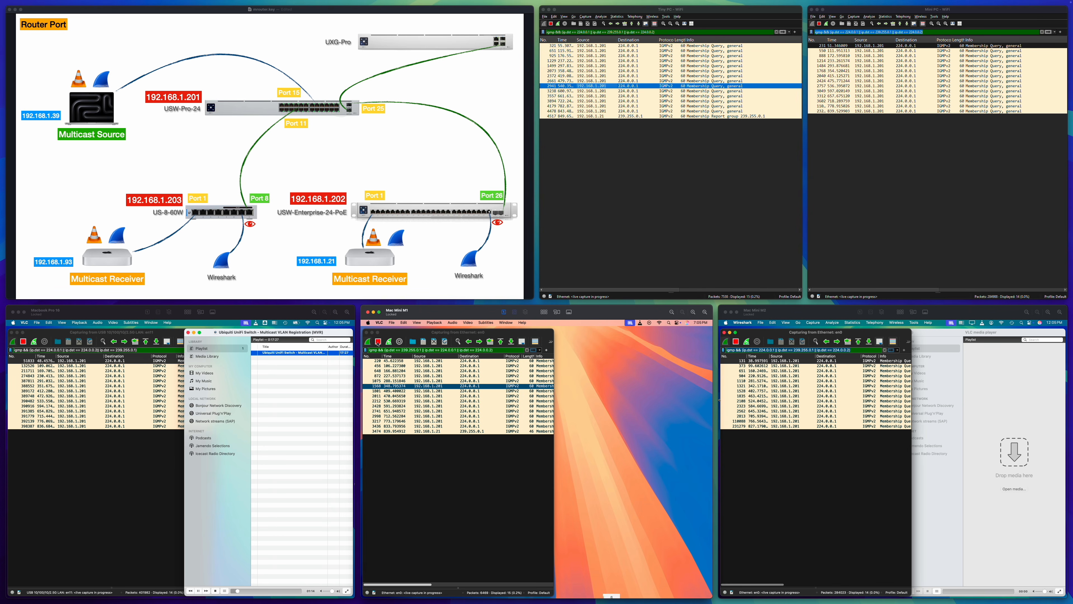
{"action": "left_click", "coordinate": [467, 463]}
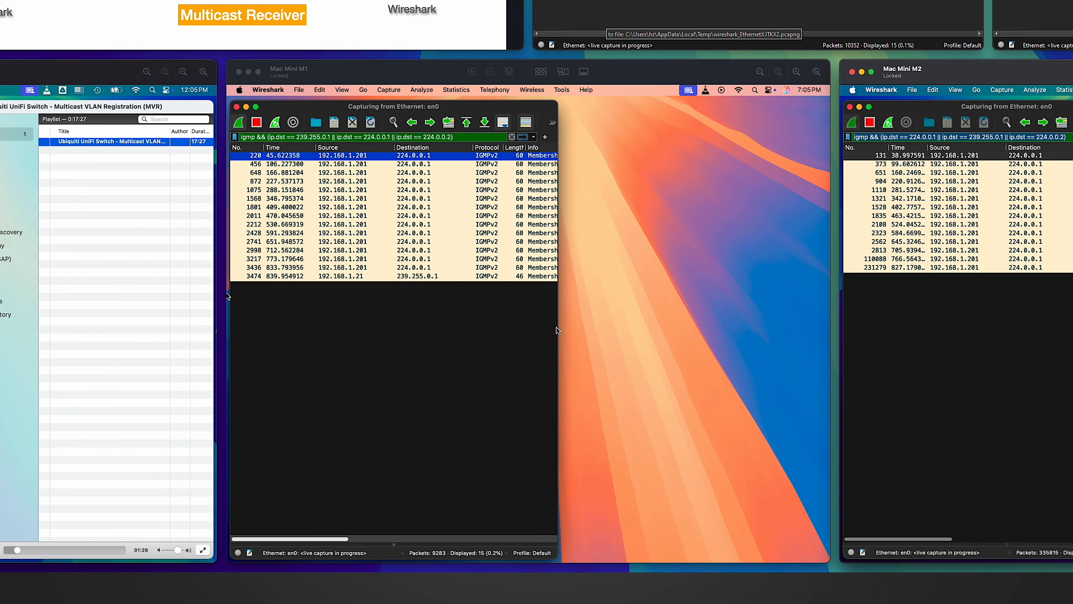
{"action": "left_click_drag", "start_coordinate": [557, 328], "coordinate": [663, 325]}
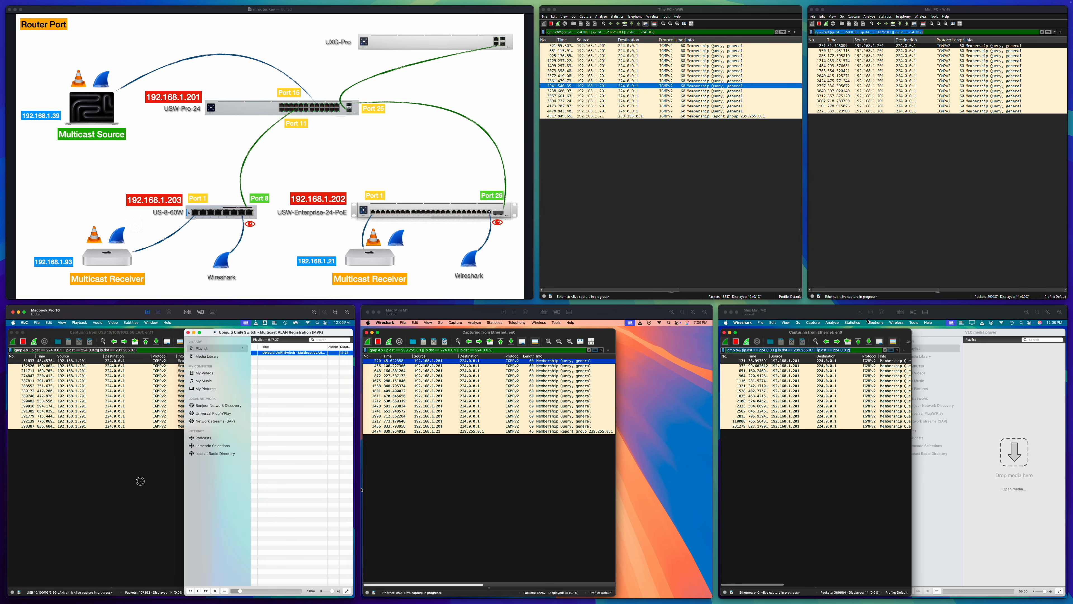
Step: Examine the IGMP captures on the MacBook Pro and Mac Mini M2, and the Tiny PC's membership reports for group 239.255.0.1
{"action": "left_click", "coordinate": [140, 481]}
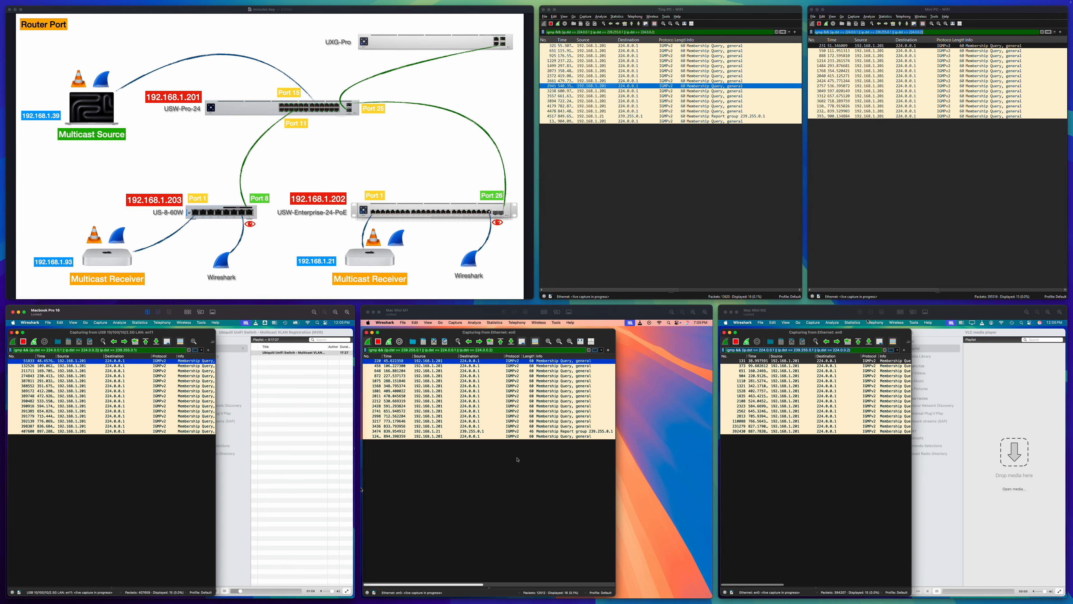
{"action": "left_click", "coordinate": [862, 470]}
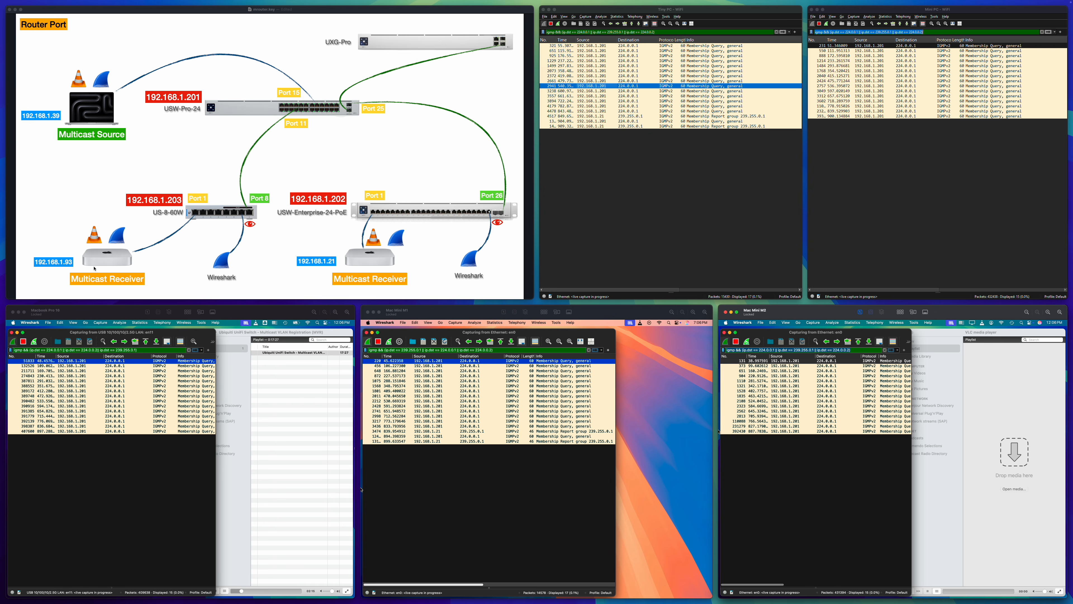
{"action": "left_click", "coordinate": [671, 117]}
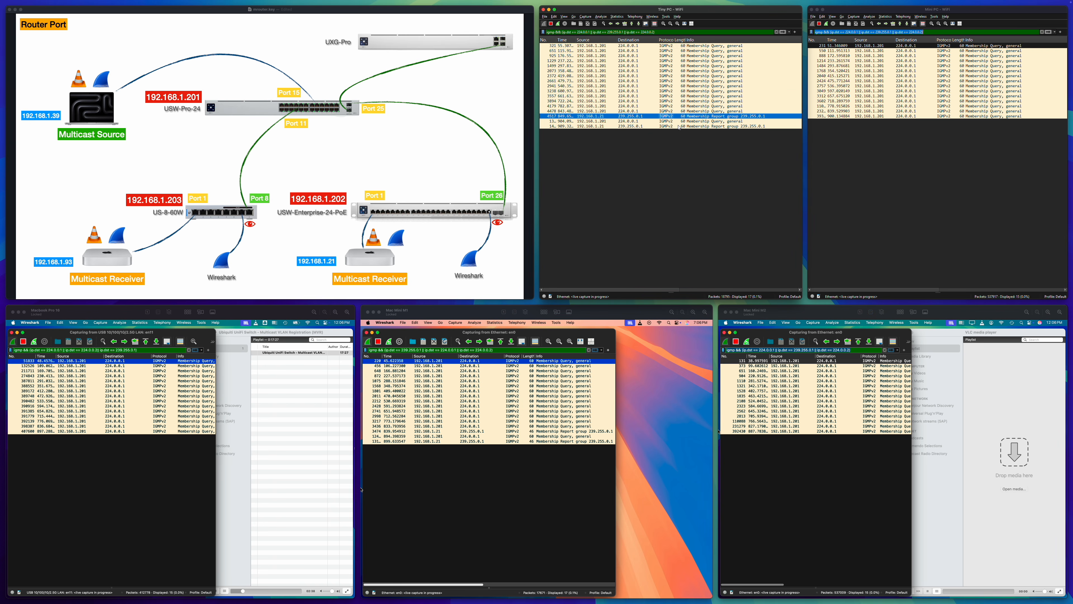
{"action": "left_click", "coordinate": [679, 126]}
{"action": "left_click", "coordinate": [660, 116]}
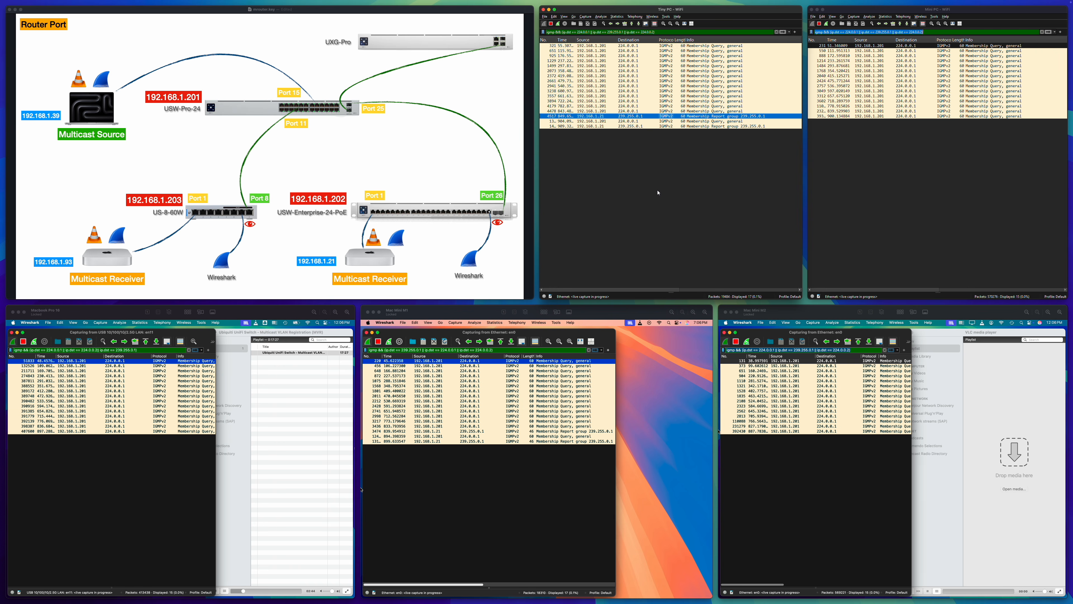